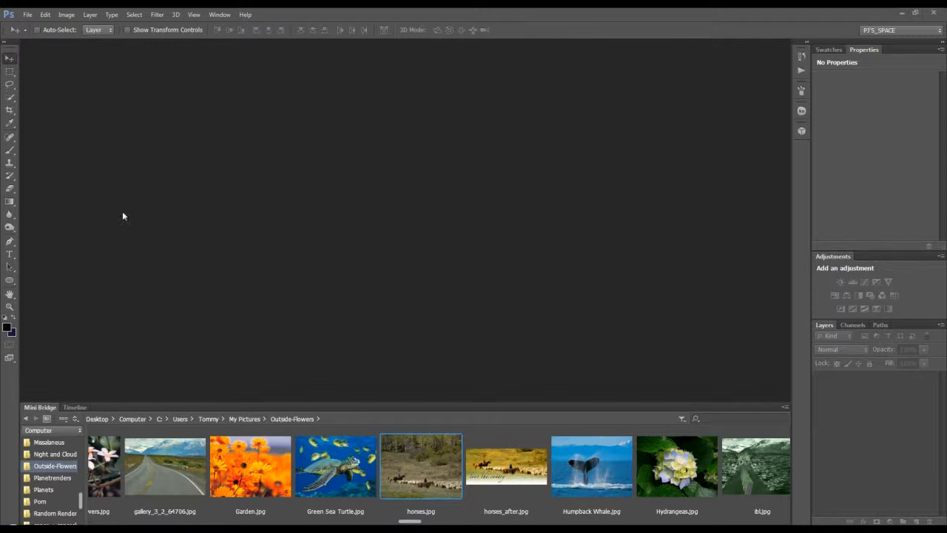
- Open horses.jpg from the Outside-Flowers folder in Camera Raw
left_click(219, 14)
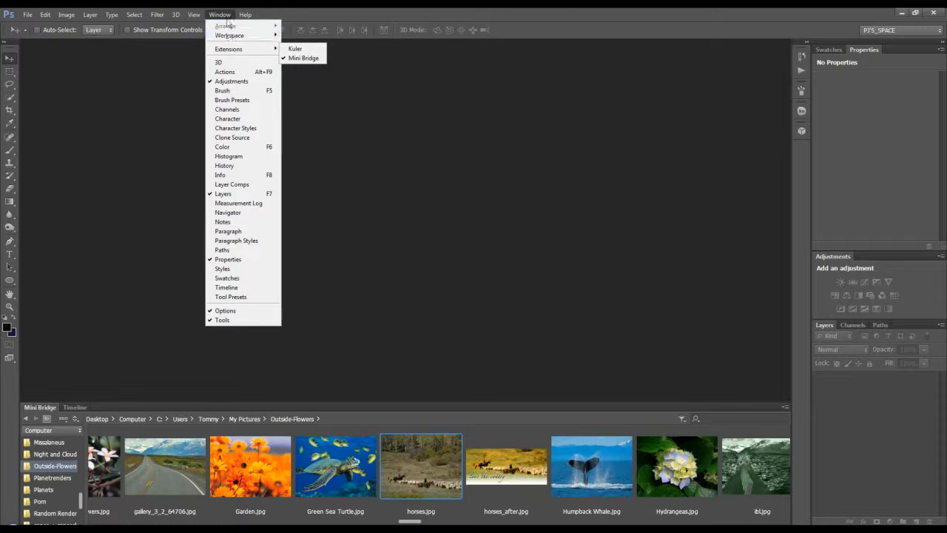
left_click(221, 16)
right_click(415, 462)
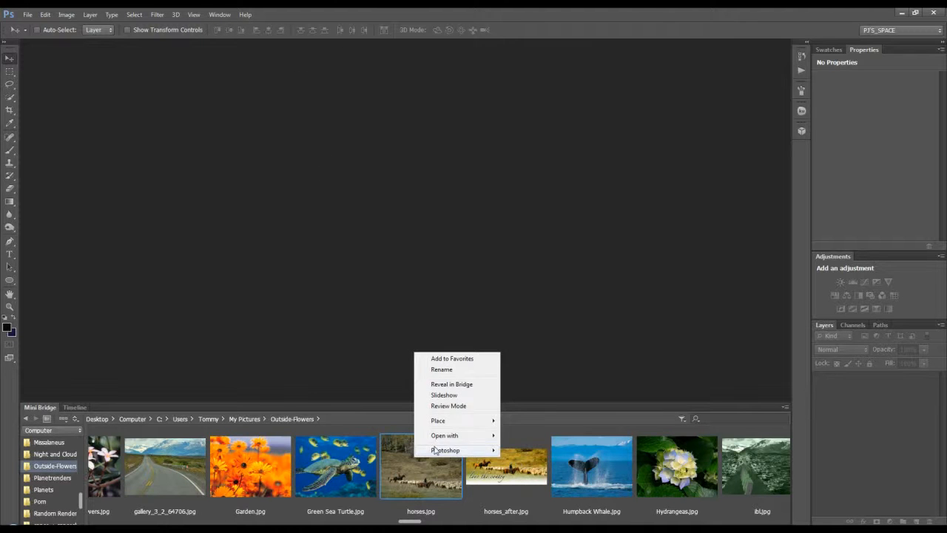
mouse_move(440, 436)
left_click(524, 446)
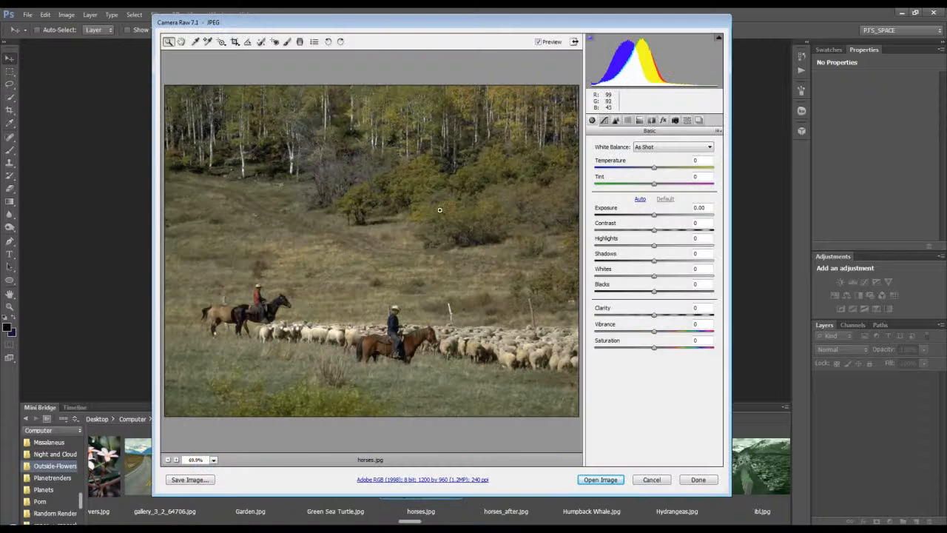
- Add grain with amount 50, size 48, roughness 75, and a post-crop vignette with amount -55, midpoint 49, roundness -33, feather 40
left_click(663, 120)
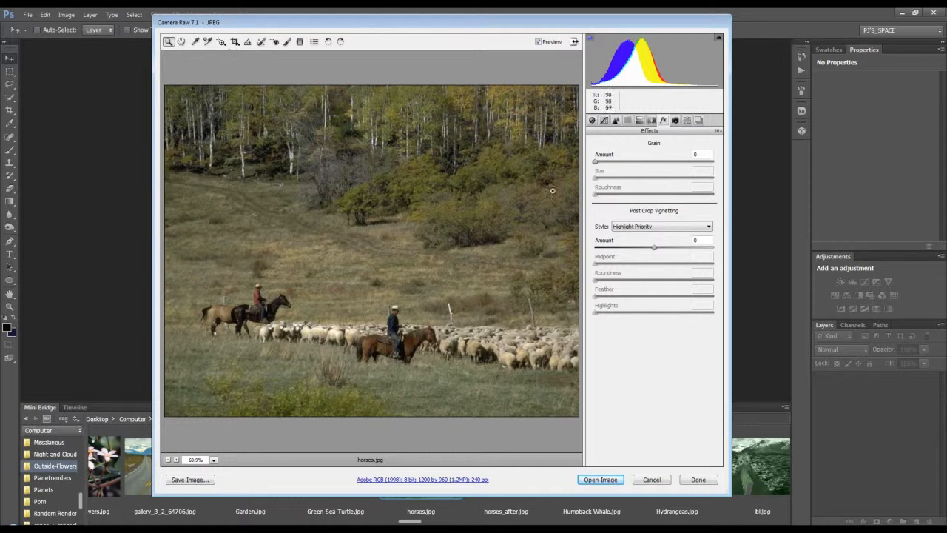
left_click_drag(596, 161, 683, 195)
left_click_drag(653, 250, 589, 312)
left_click_drag(655, 279, 634, 285)
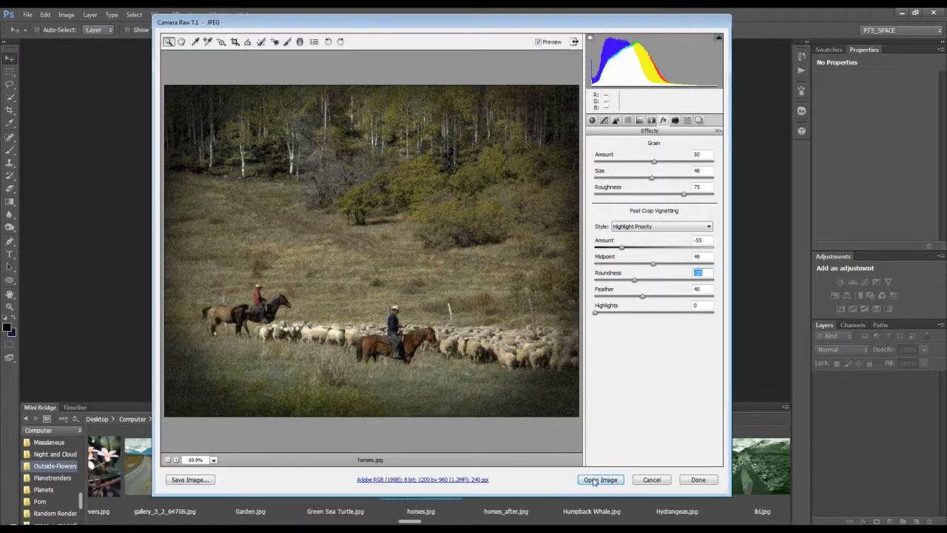
- Check the workflow options without changing them and reset the grain and vignette settings to the Camera Raw defaults
left_click(444, 480)
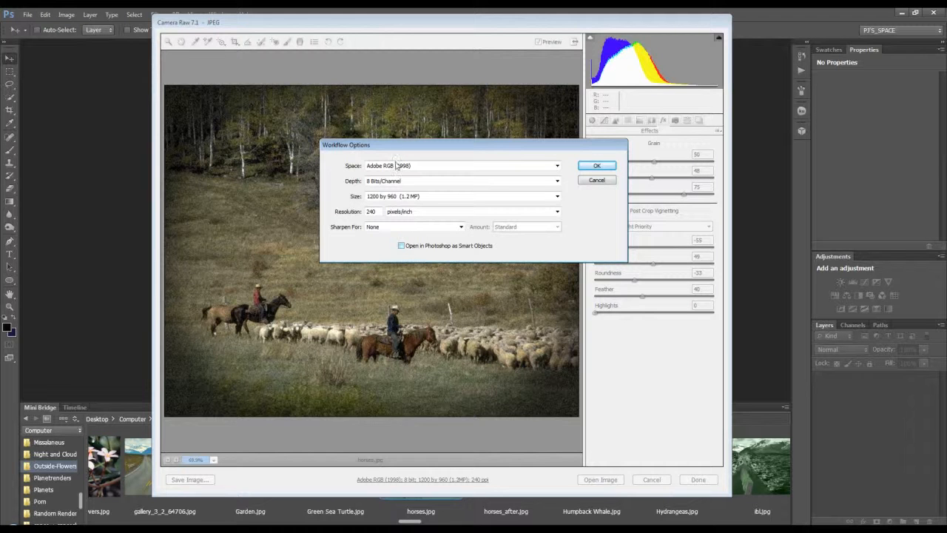
left_click(605, 182)
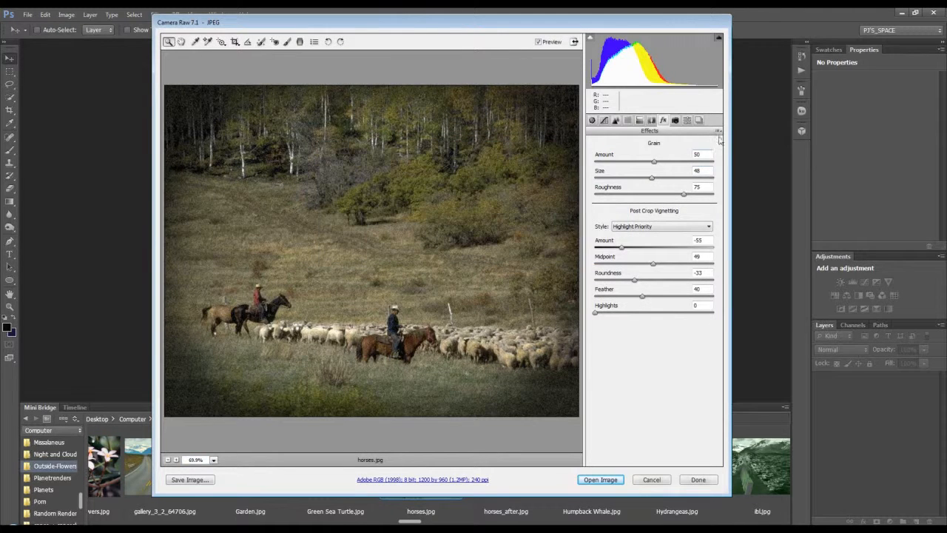
left_click(717, 131)
left_click(743, 324)
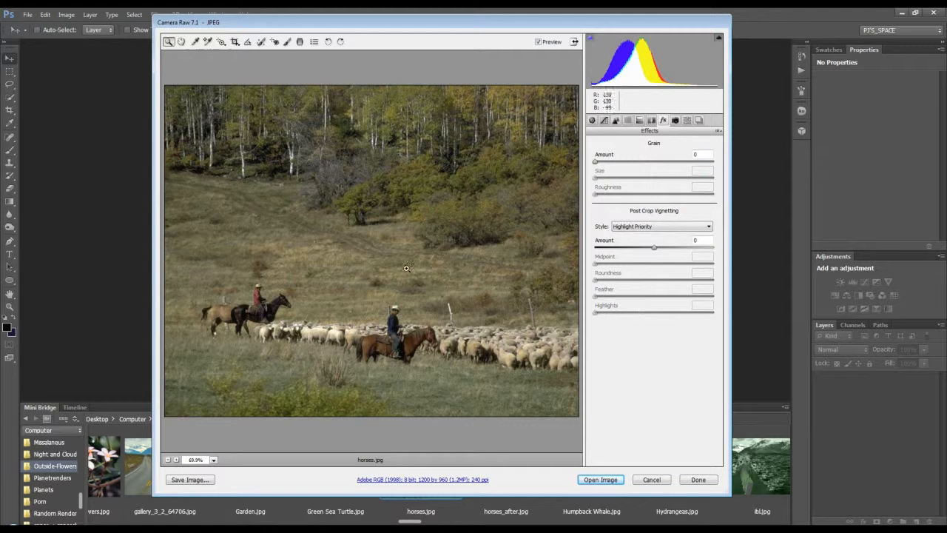
- Open the unadjusted horses photo in Photoshop and close the Mini Bridge and Timeline group to free up workspace
left_click(601, 480)
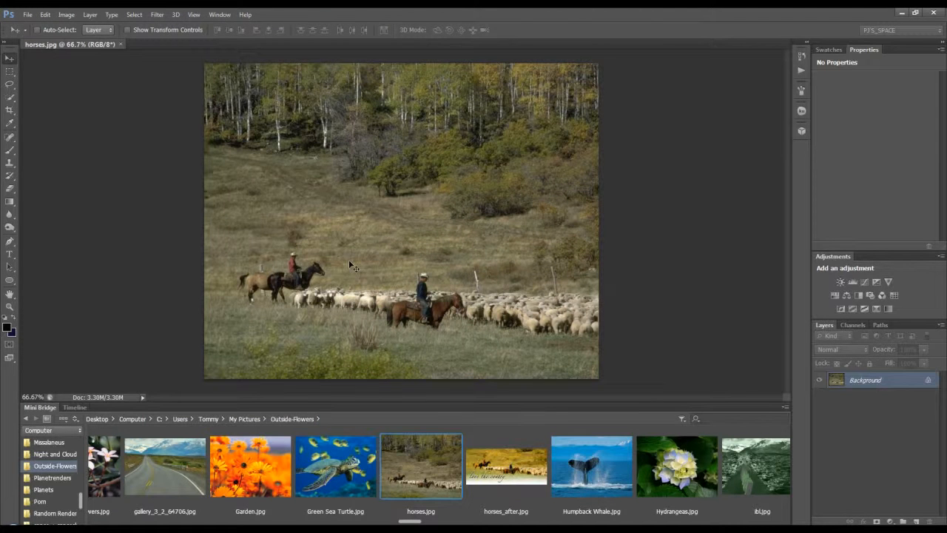
left_click(789, 405)
left_click(822, 442)
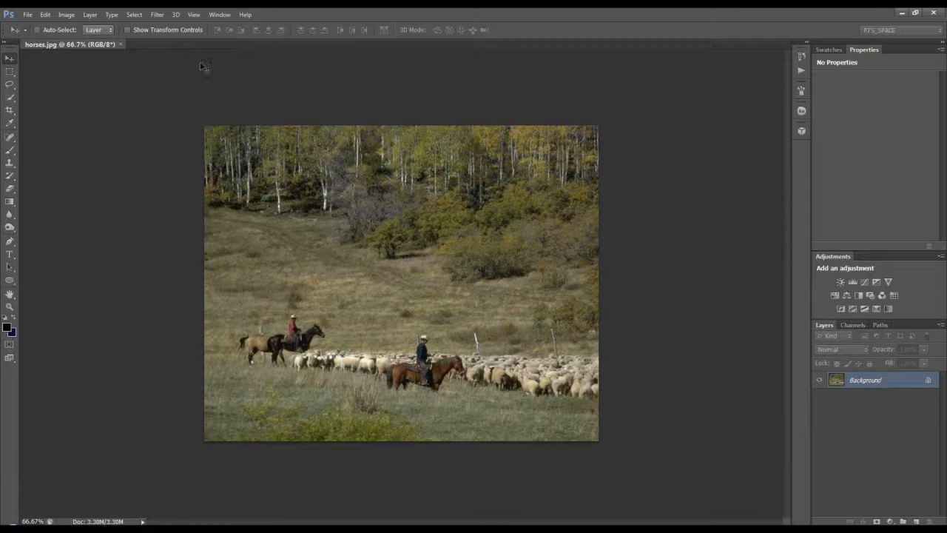
- Darken the photo's edges with a custom Lens Correction vignette, setting its amount to -100 and lowering its midpoint
left_click(159, 15)
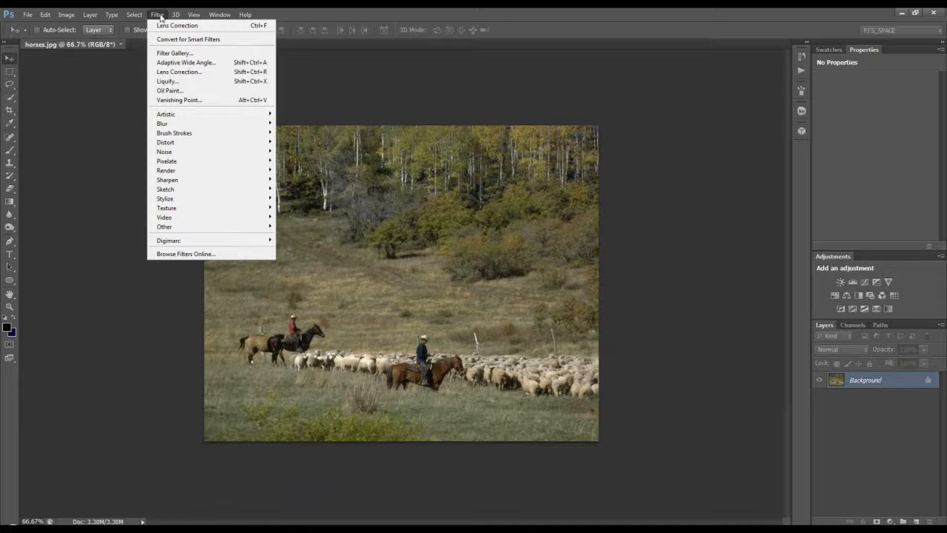
left_click(181, 72)
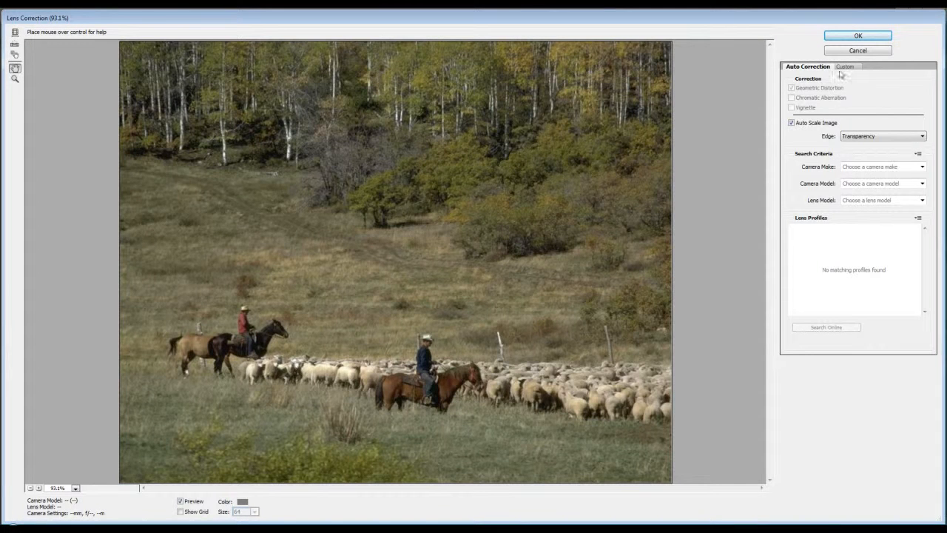
left_click(846, 67)
left_click_drag(858, 215, 791, 222)
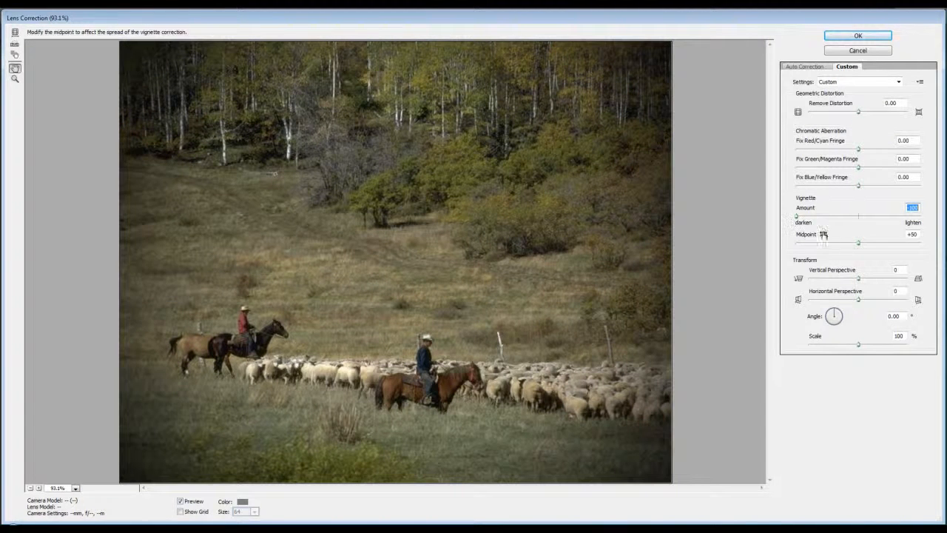
left_click_drag(858, 248, 828, 244)
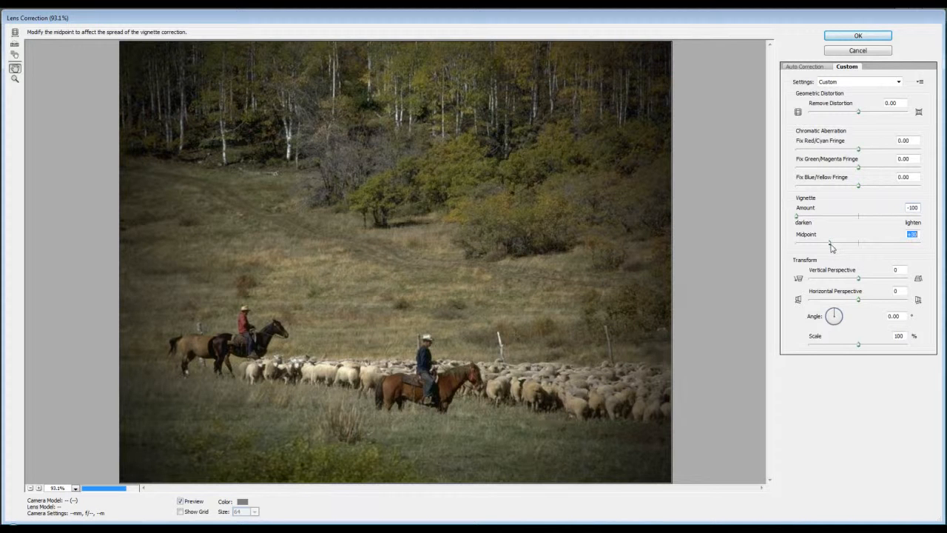
left_click(851, 40)
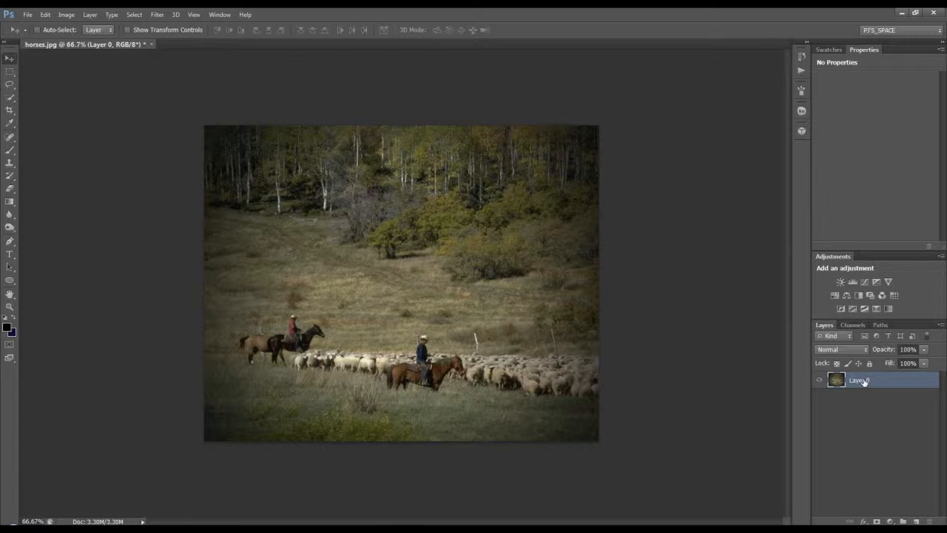
- Run the Sepia Toning (layer) action on the photo and compare the image with its Hue/Saturation layer hidden and shown
left_click(801, 56)
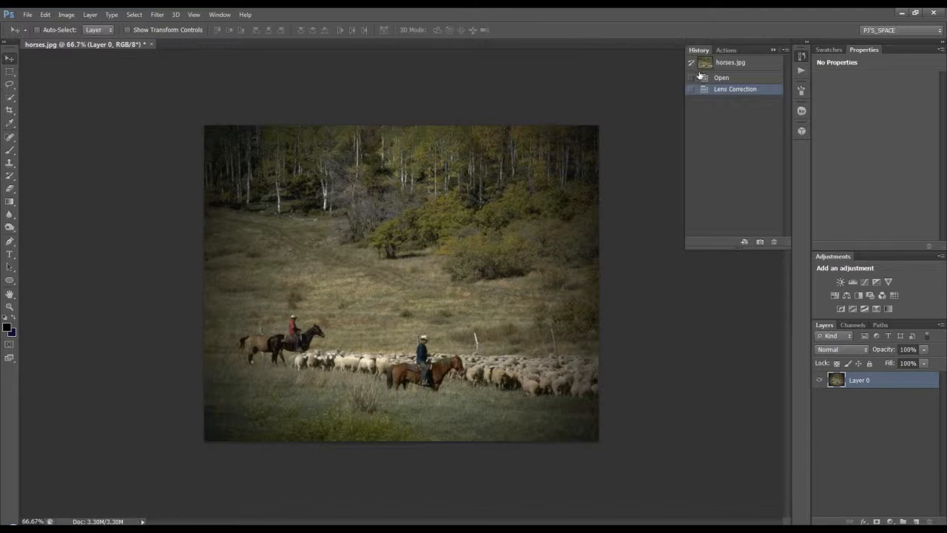
left_click(726, 49)
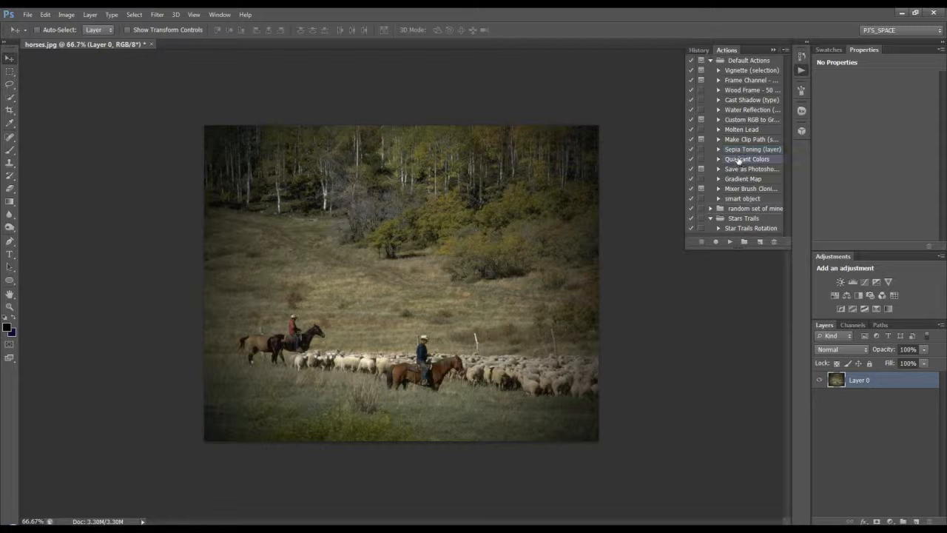
left_click(787, 51)
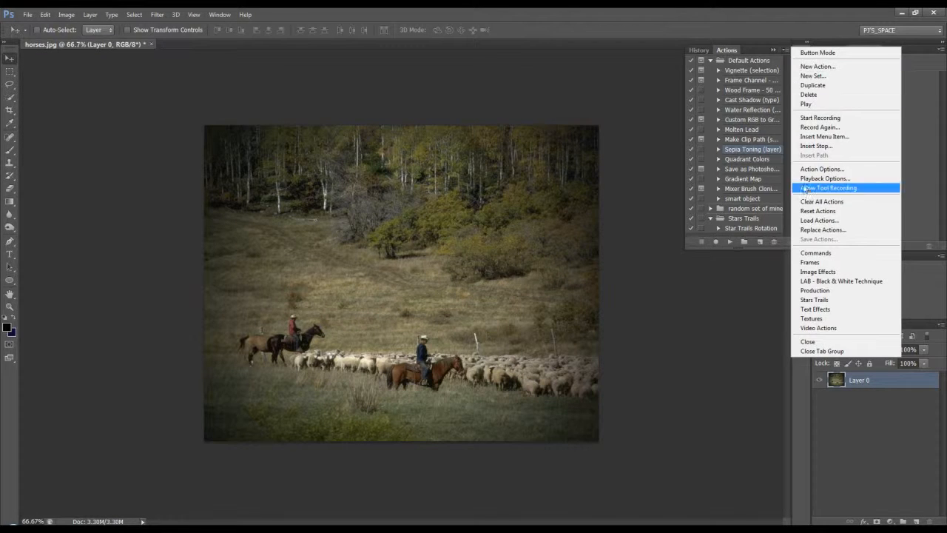
left_click(763, 52)
left_click(729, 241)
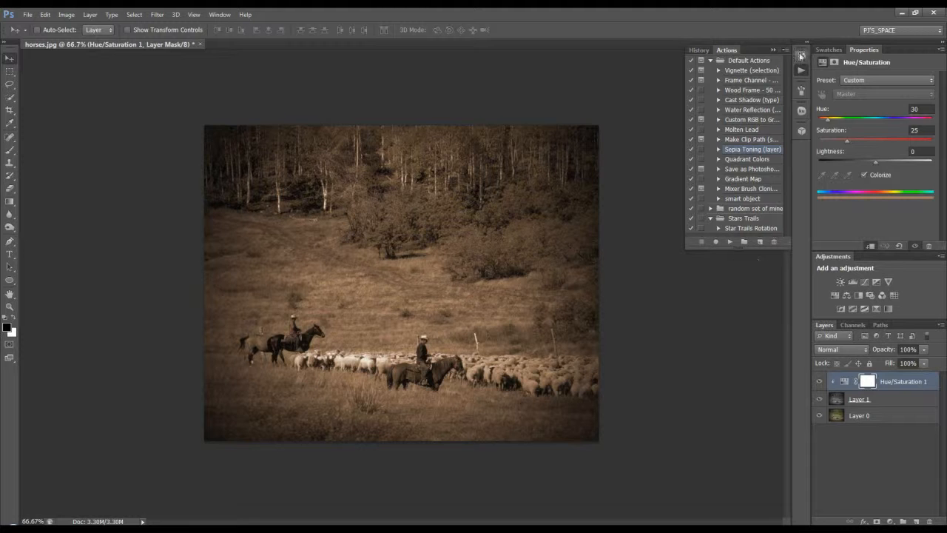
left_click(774, 48)
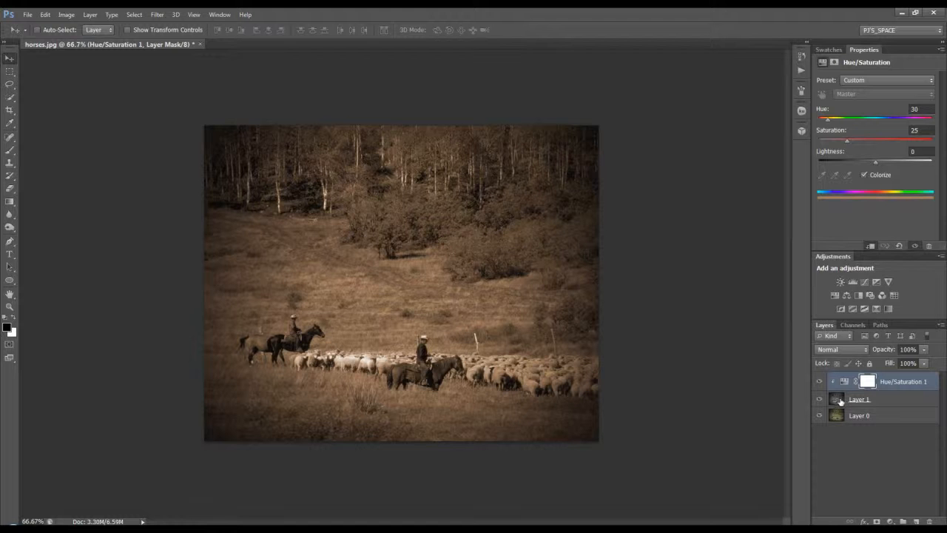
left_click(820, 381)
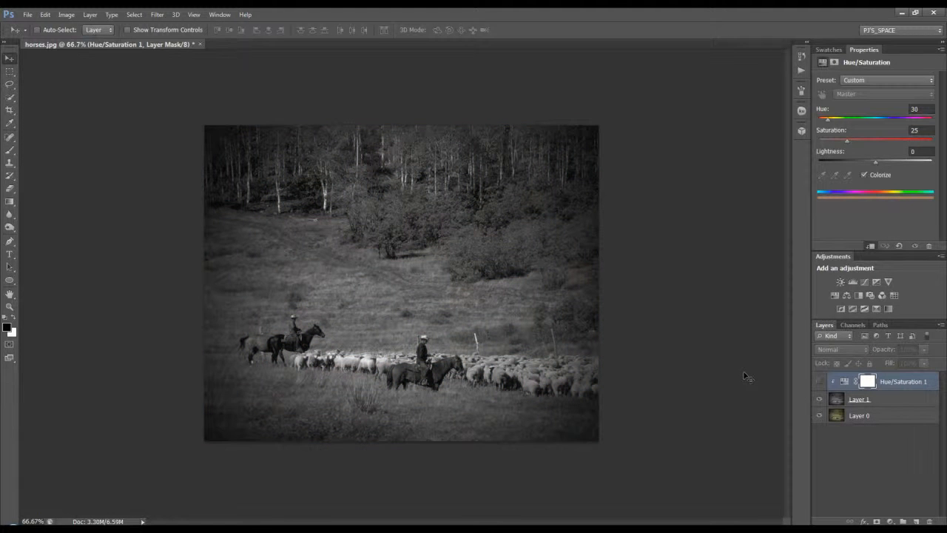
left_click(819, 381)
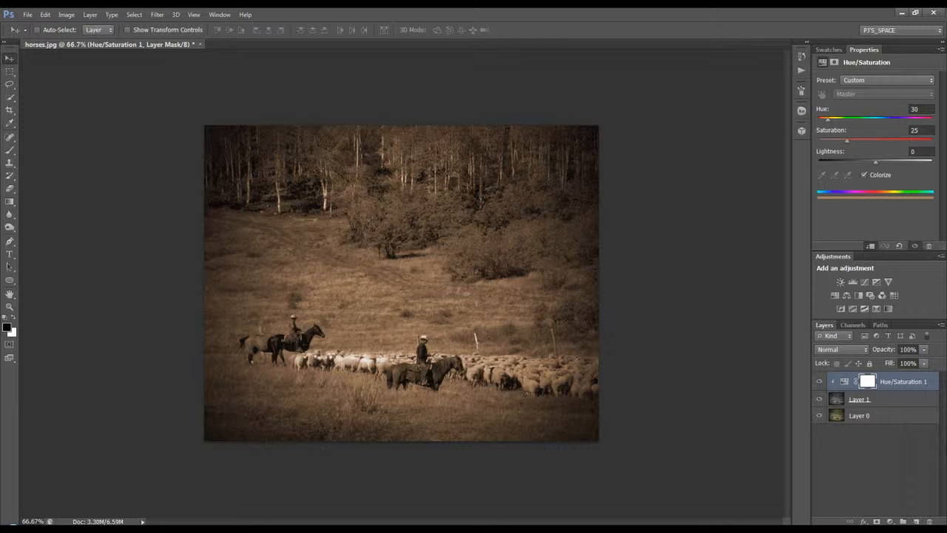
- Add a new top layer filled with 50% Gray and convert it for smart filters
left_click(916, 521)
key("shift+F5")
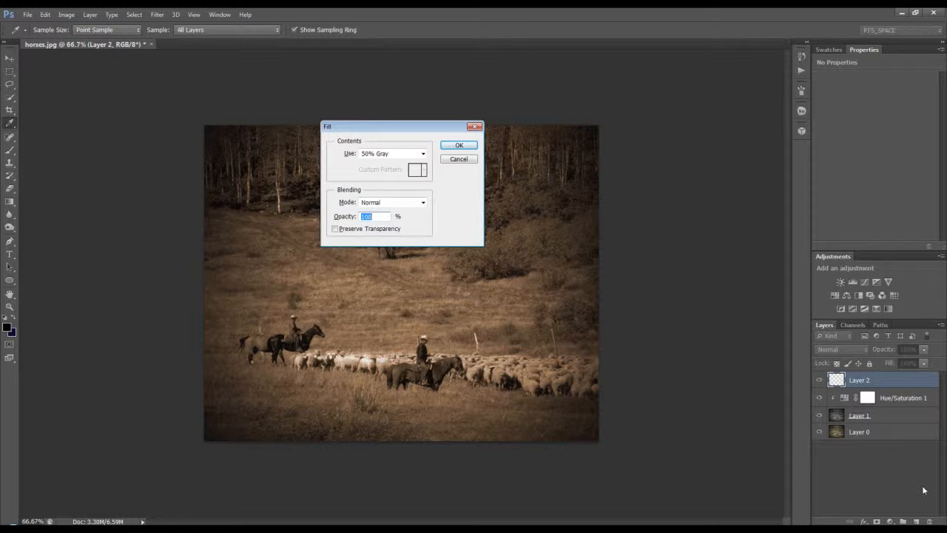
key("Return")
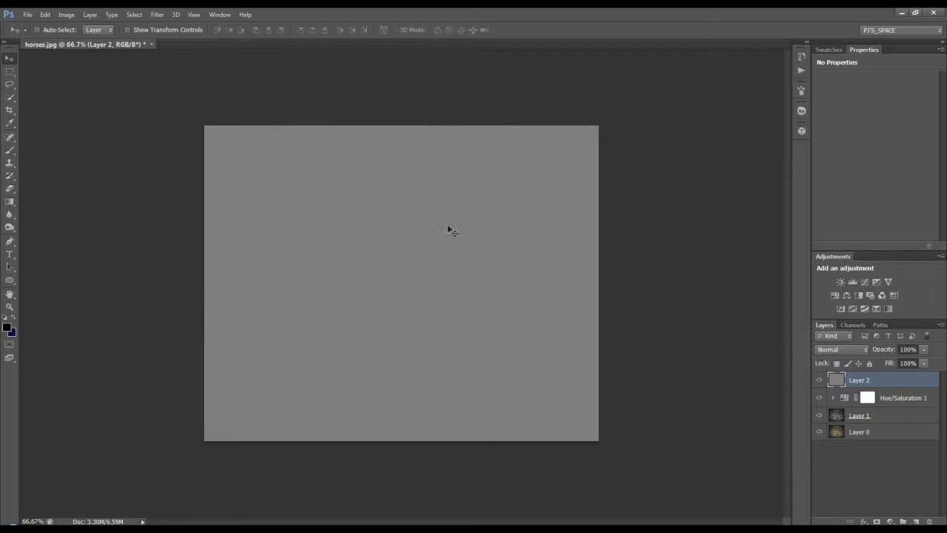
left_click(157, 14)
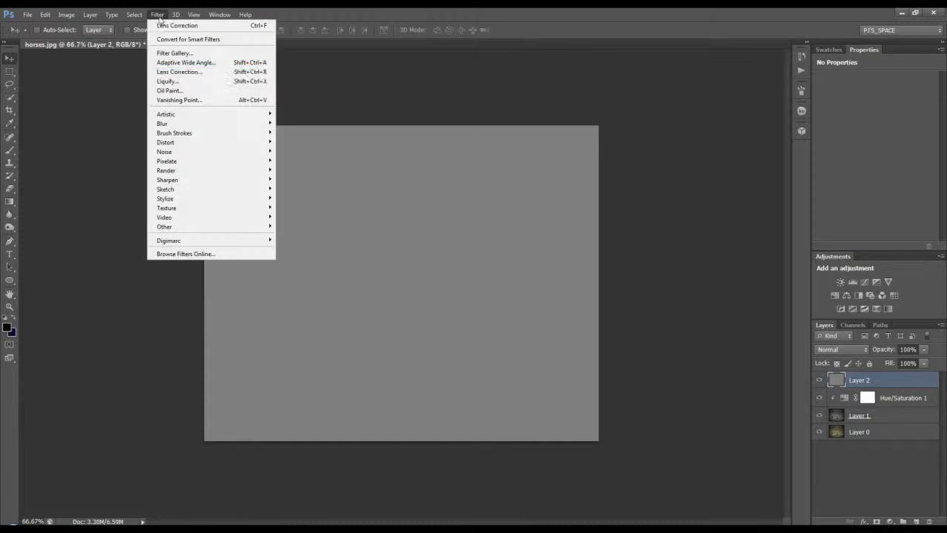
left_click(171, 37)
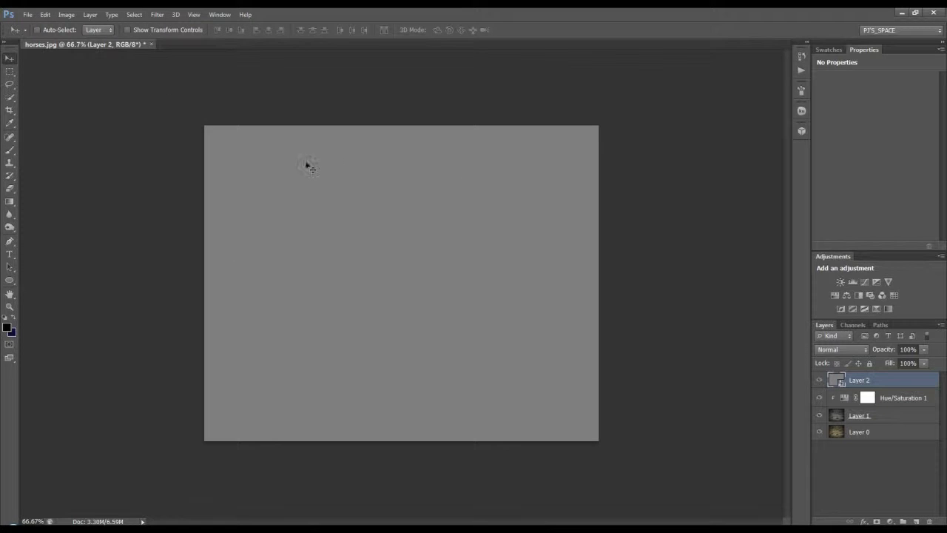
- Apply an Add Noise filter to the gray layer with amount 15%, Gaussian distribution and Monochromatic enabled
left_click(153, 17)
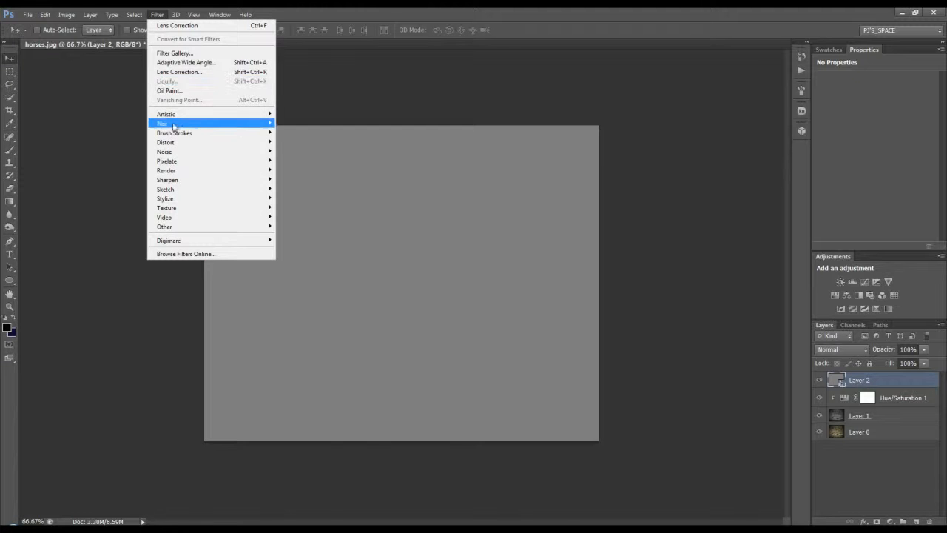
mouse_move(269, 155)
left_click(297, 151)
type("15")
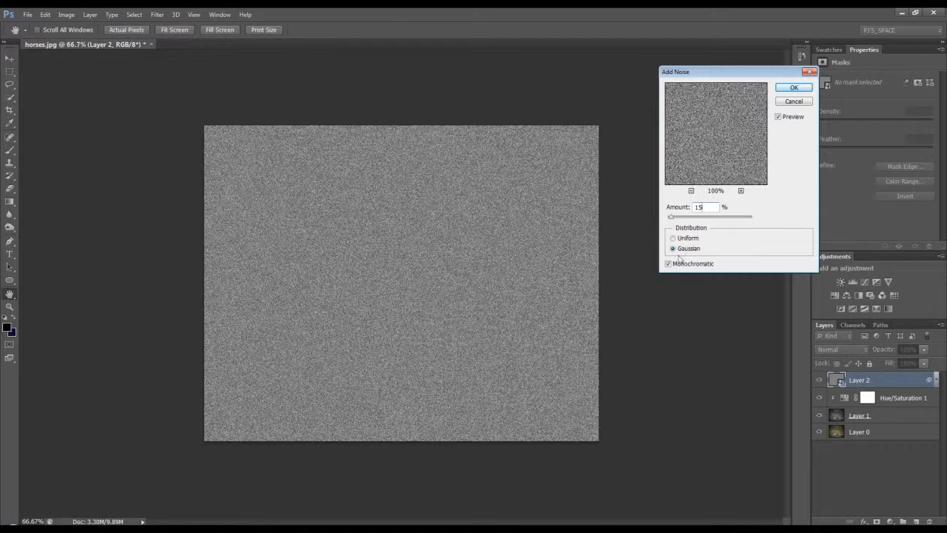
left_click(672, 264)
left_click(668, 264)
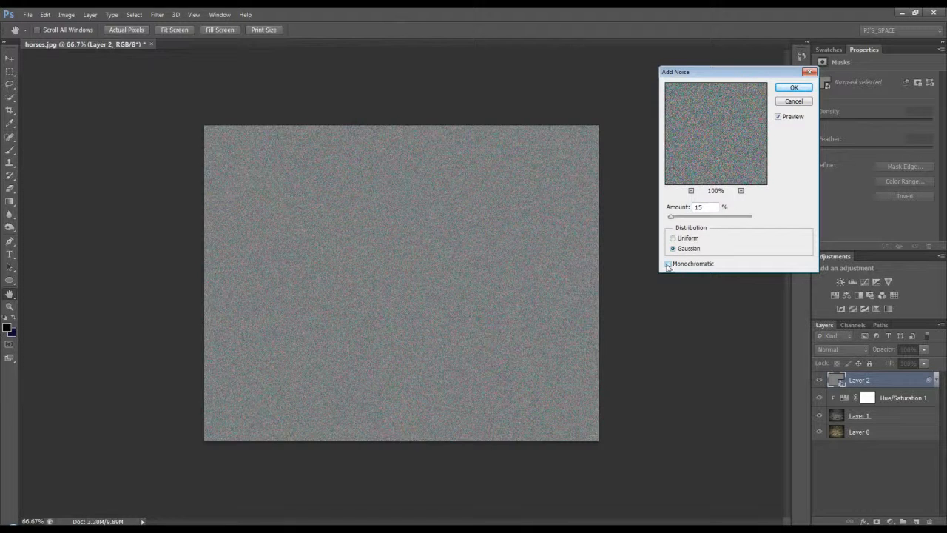
left_click(668, 264)
left_click(794, 88)
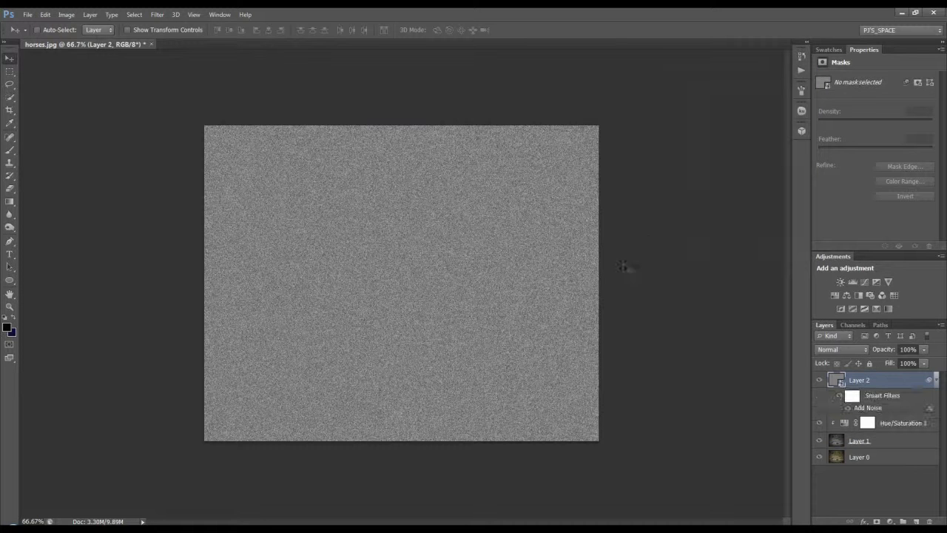
- Set the gray noise layer's blend mode to Overlay, keeping its opacity at 100%
left_click(828, 350)
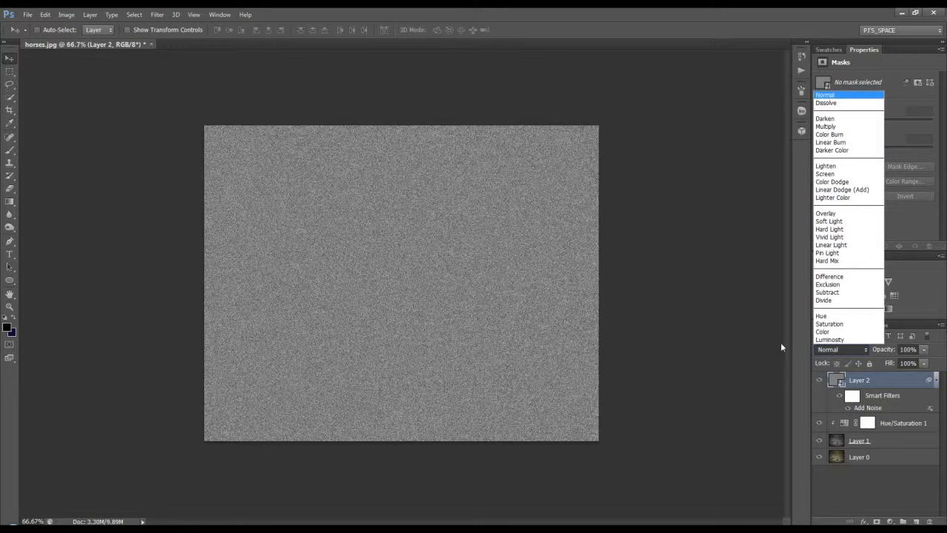
left_click(843, 217)
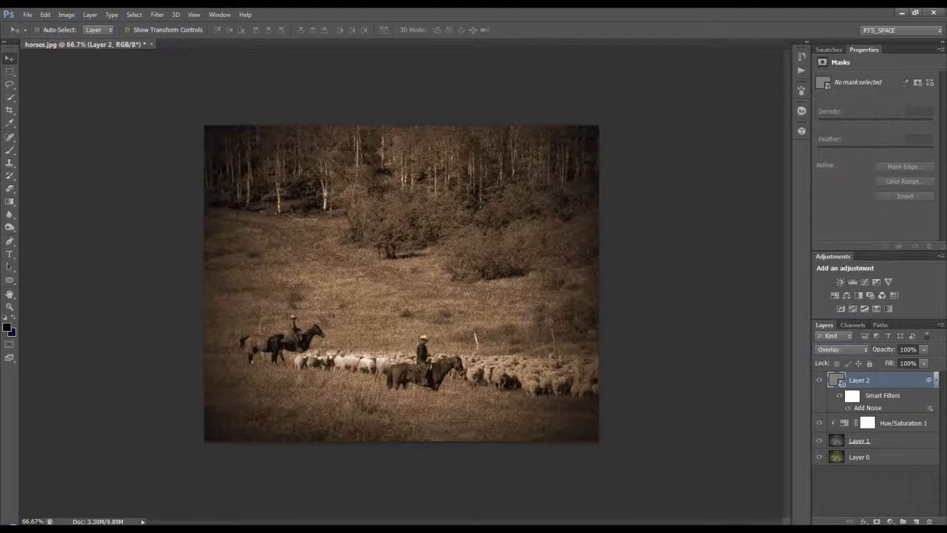
left_click(909, 349)
key("Return")
- Set the blending mode of the Add Noise smart filter on Layer 2 to Soft Light, keeping its opacity at 100%
double_click(930, 411)
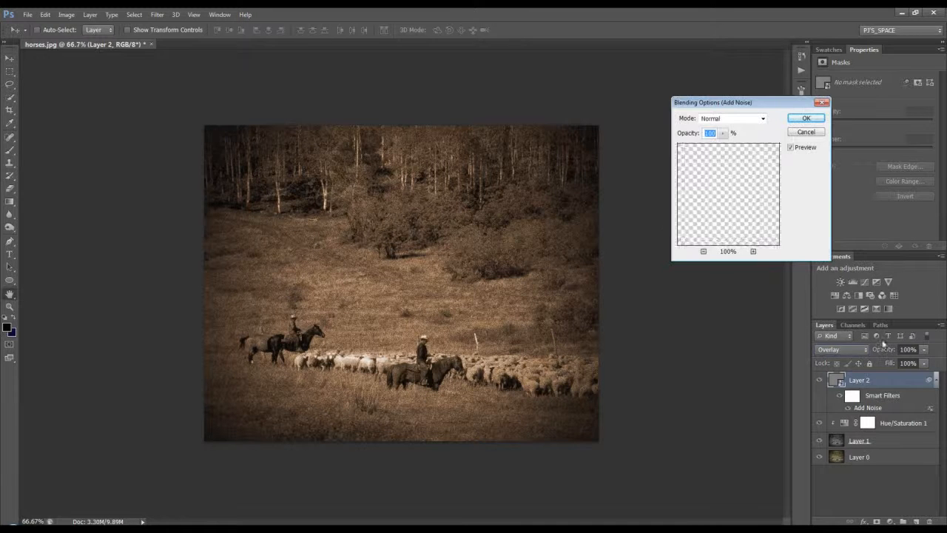
left_click_drag(699, 105, 661, 104)
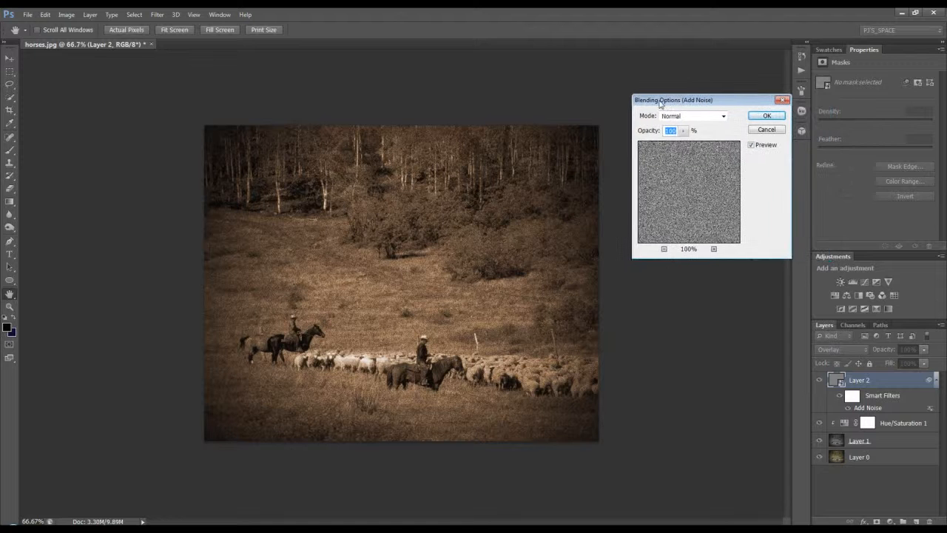
left_click(725, 116)
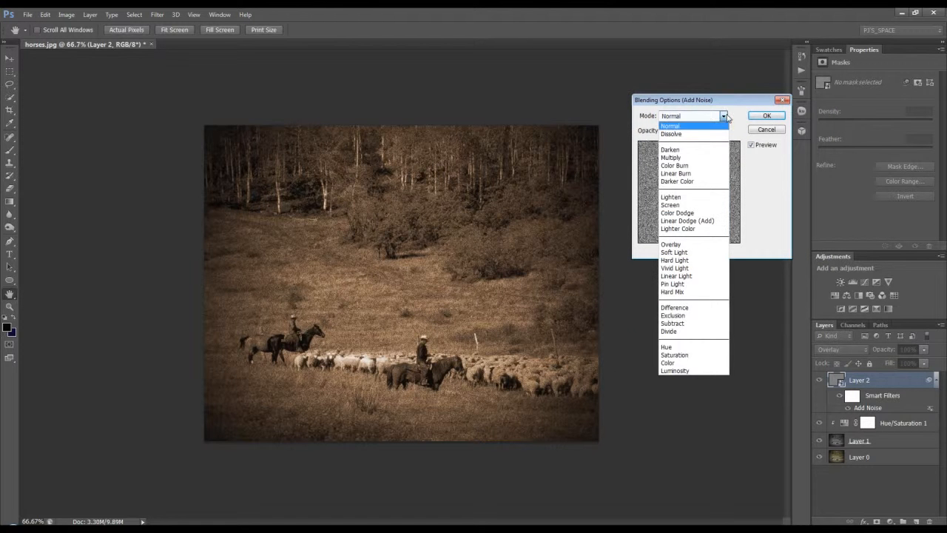
left_click(698, 252)
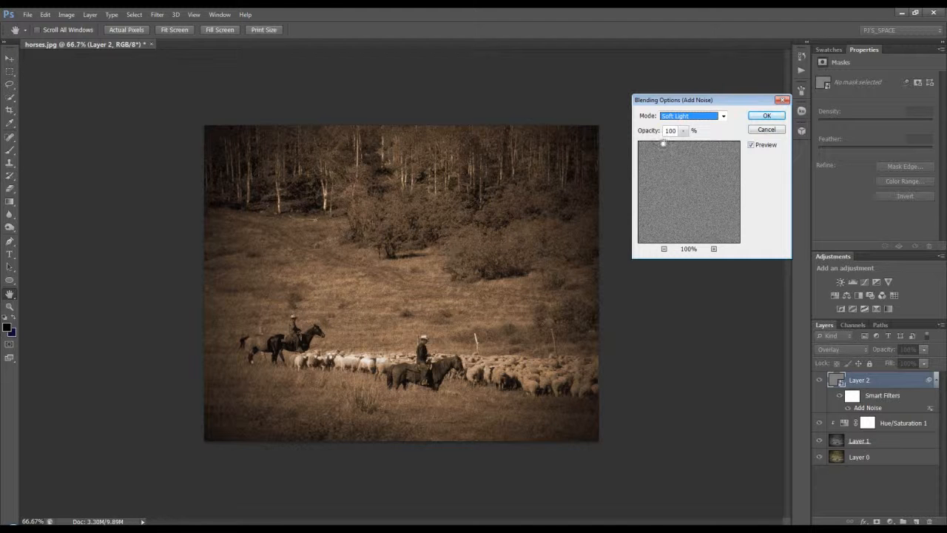
left_click(758, 119)
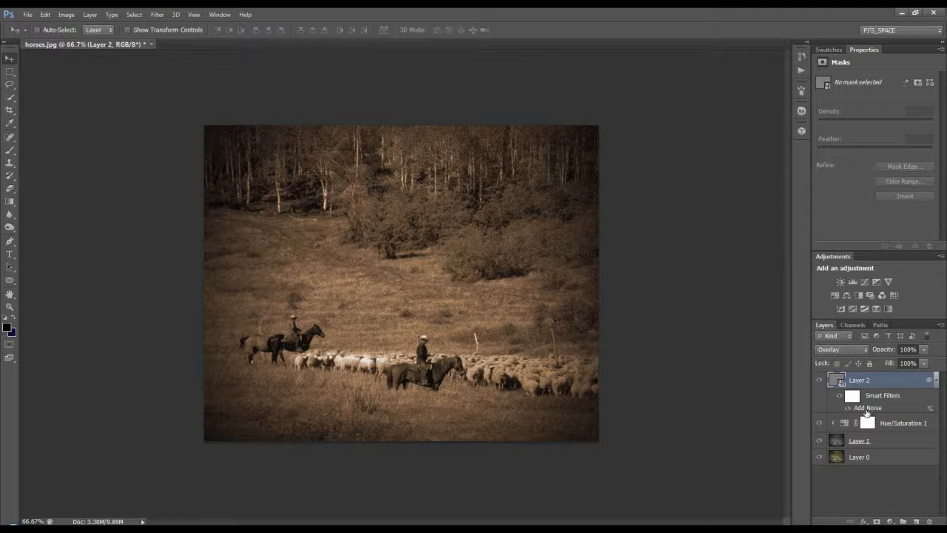
- Edit the Add Noise smart filter on Layer 2 and raise its amount to 30%
double_click(867, 408)
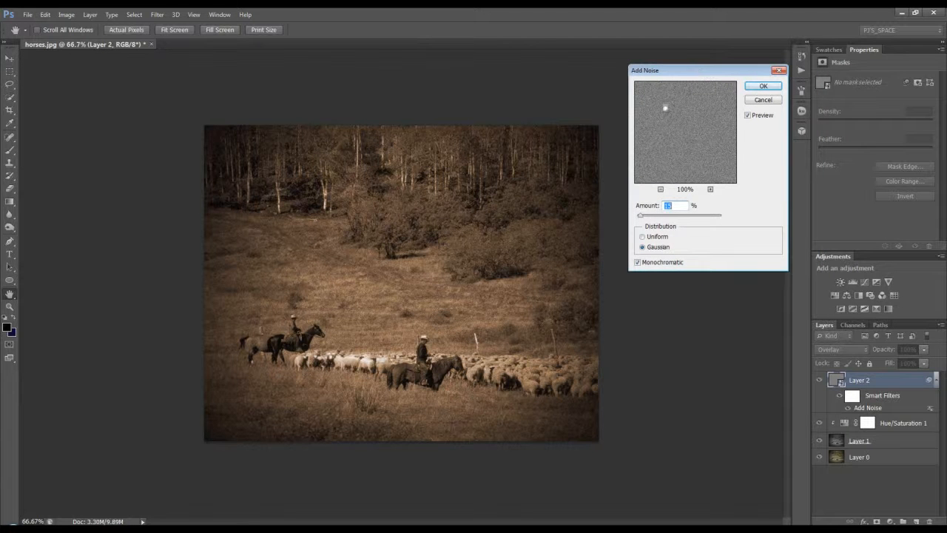
type("30")
left_click(765, 89)
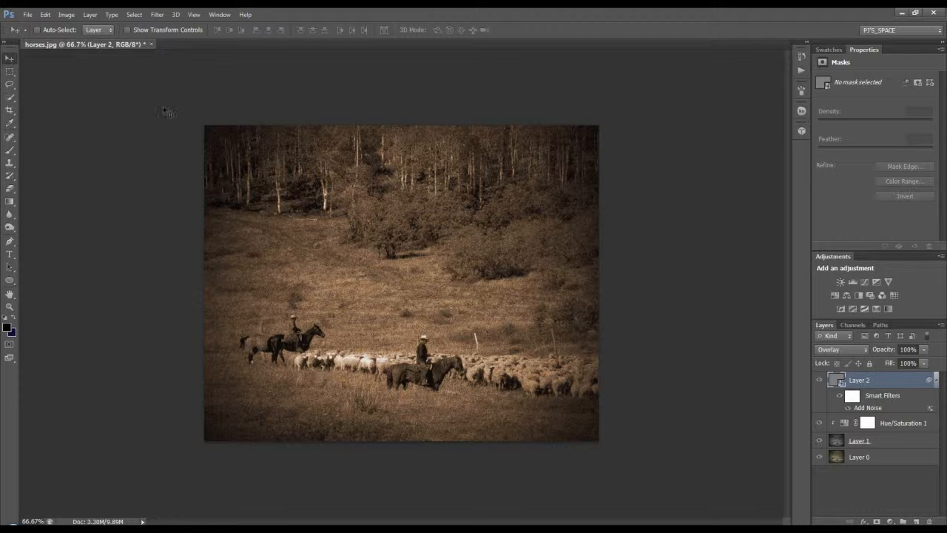
- Show Mini Bridge and browse to the Textures folder
left_click(220, 14)
mouse_move(234, 49)
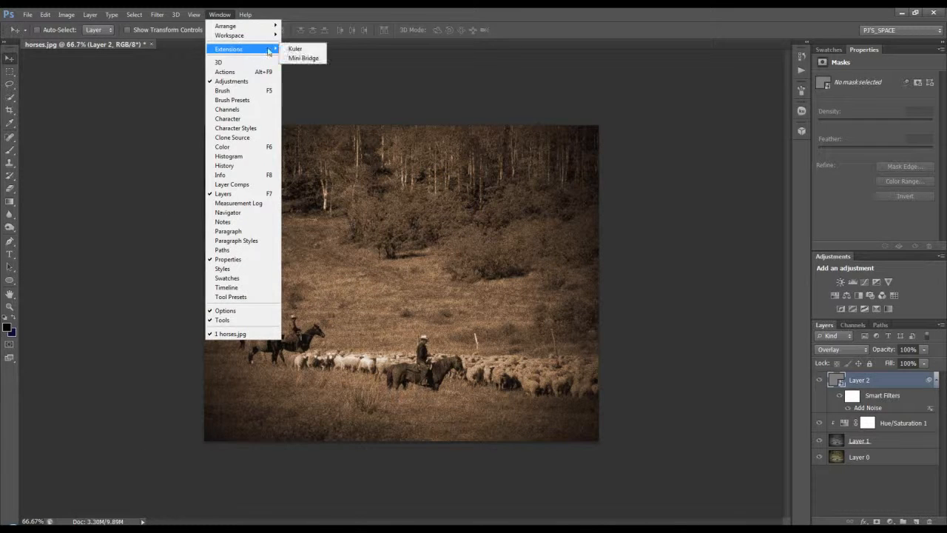
left_click(299, 58)
left_click_drag(78, 501, 81, 510)
left_click(52, 512)
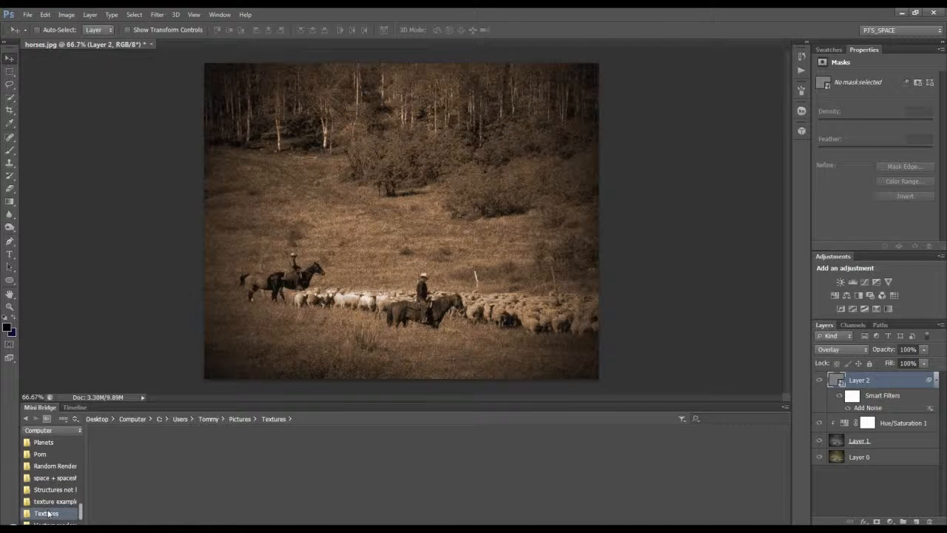
- Place the peeling-paint texture 1284292_84570625.jpg over the horses photo at 50% scale and close Mini Bridge
left_click_drag(142, 522, 180, 522)
left_click_drag(426, 466, 437, 259)
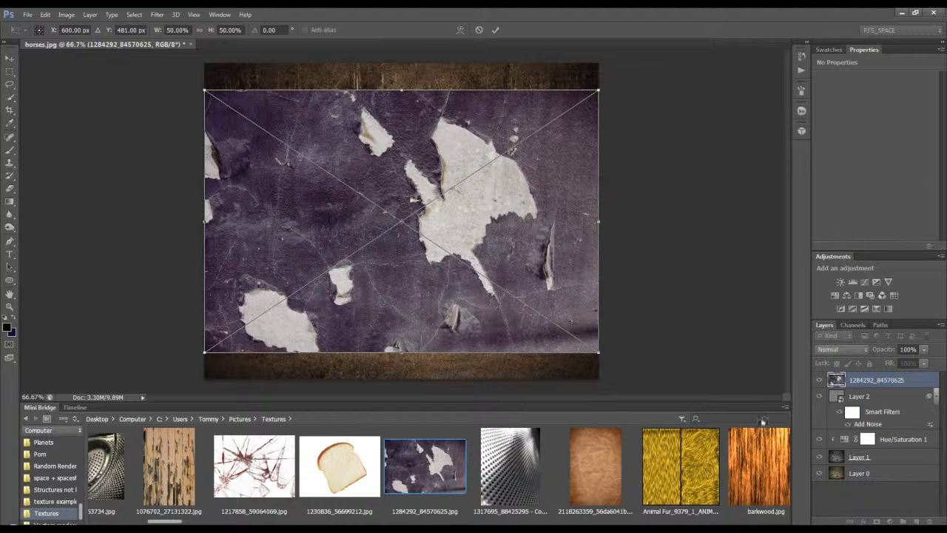
left_click(495, 30)
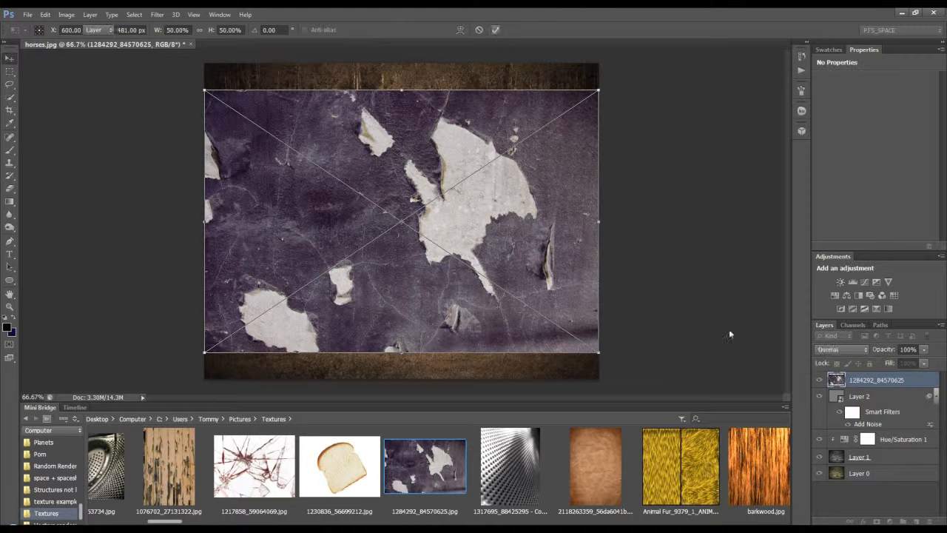
left_click(786, 407)
left_click(803, 444)
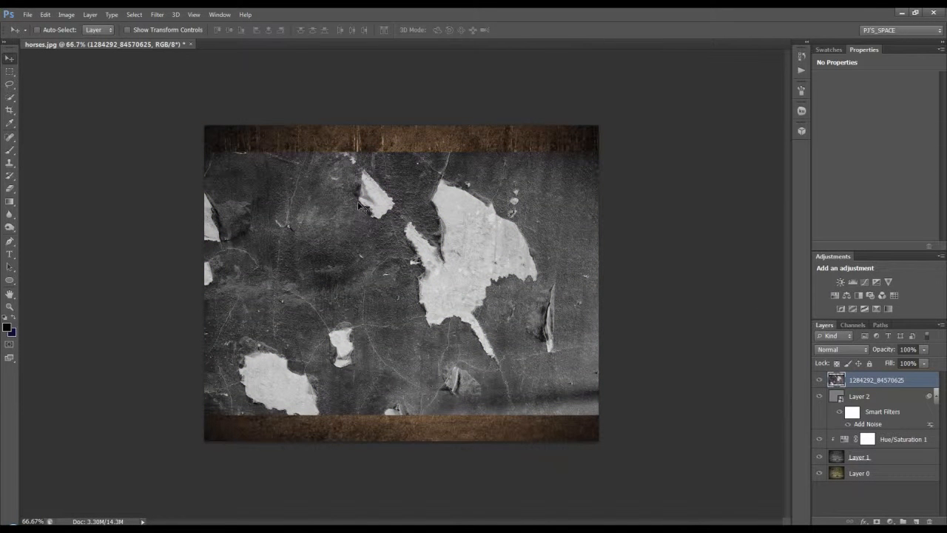
- Try the Color Burn blend mode with 59% opacity on the peeling-paint texture layer
left_click(838, 351)
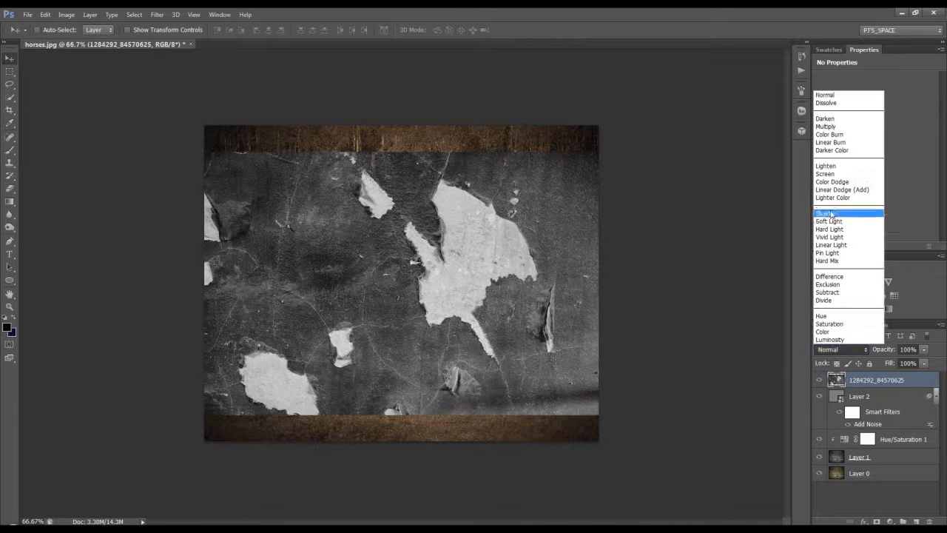
left_click(829, 136)
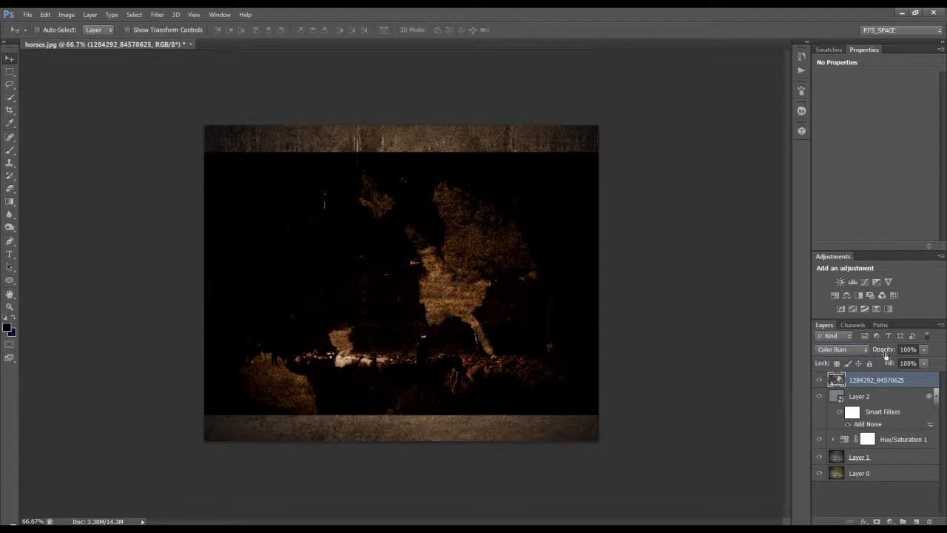
left_click_drag(882, 350, 870, 359)
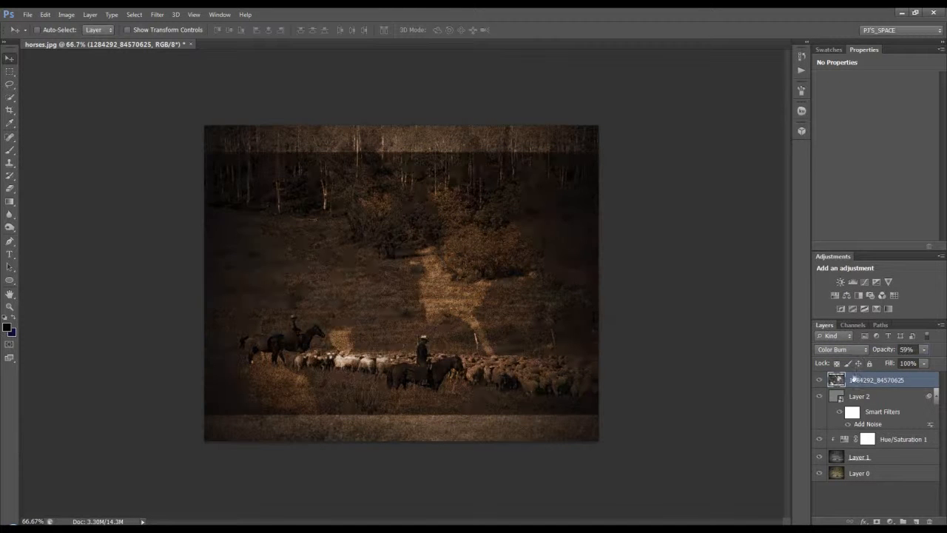
- Set the peeling-paint texture layer's blend mode to Multiply and its opacity to 100%
left_click(844, 349)
left_click(832, 130)
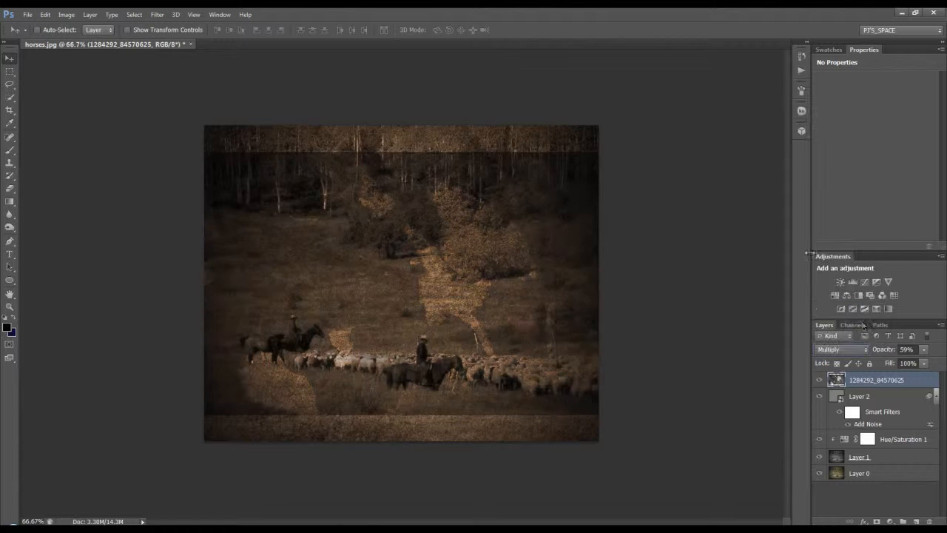
left_click_drag(879, 349, 899, 350)
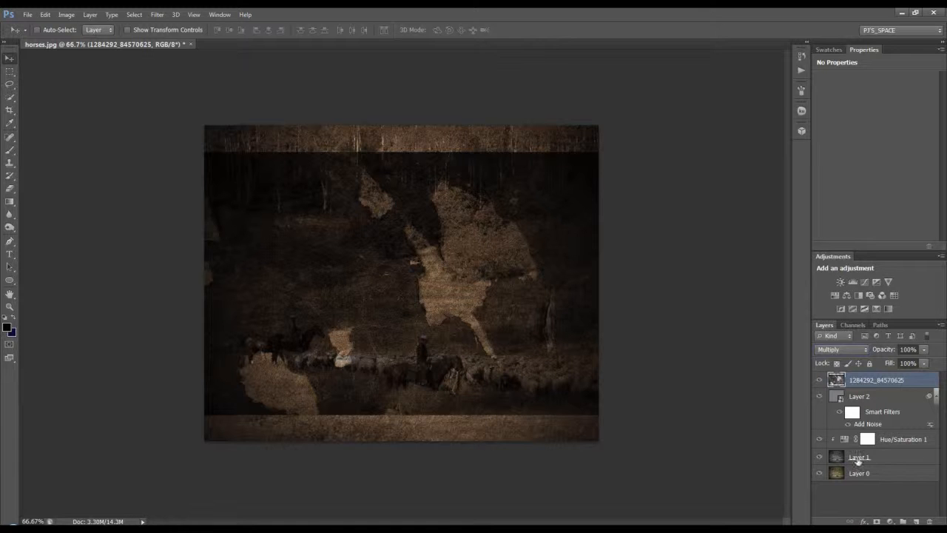
- Add a Levels adjustment clipped to the texture layer, with input black at 33 and input white at 231
left_click(891, 521)
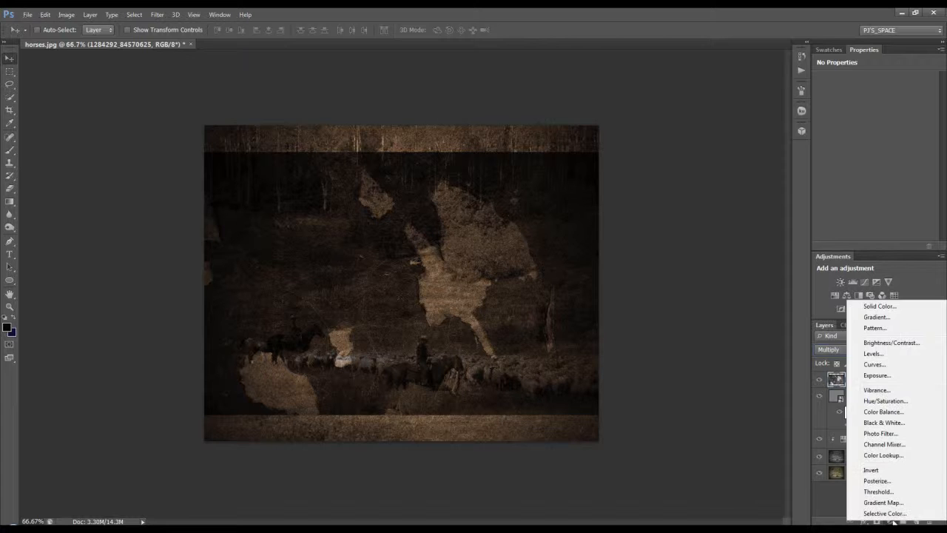
left_click(870, 353, "alt")
left_click(400, 188)
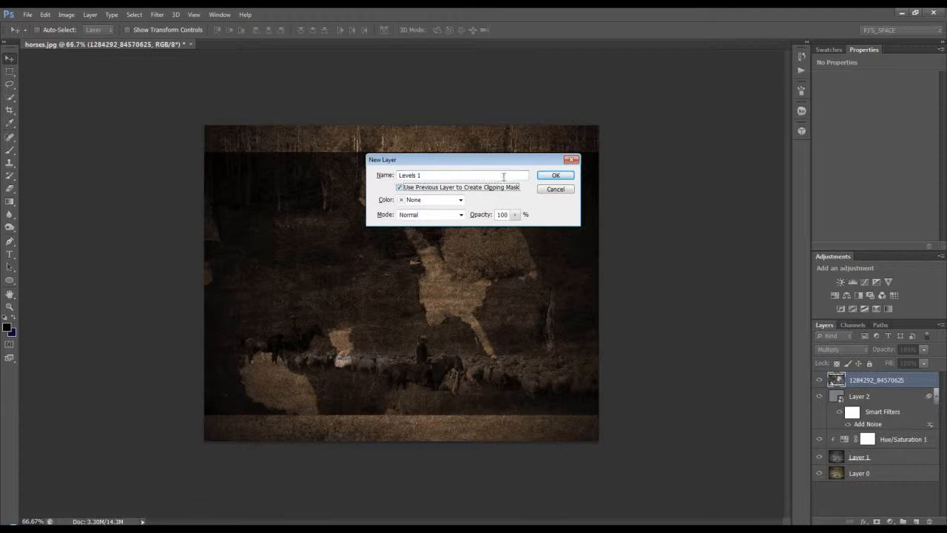
left_click(554, 176)
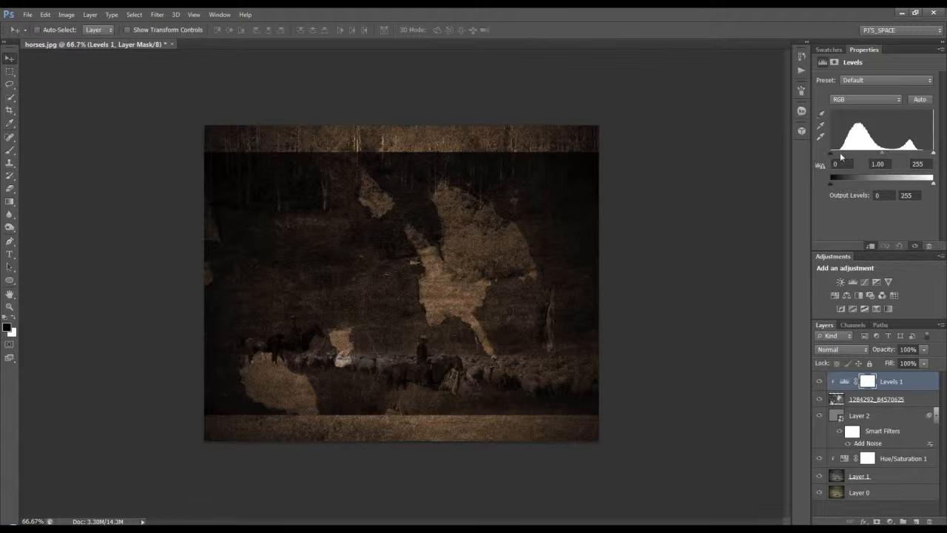
mouse_move(834, 154)
left_mouse_down()
mouse_move(860, 155)
mouse_move(844, 156)
left_mouse_up()
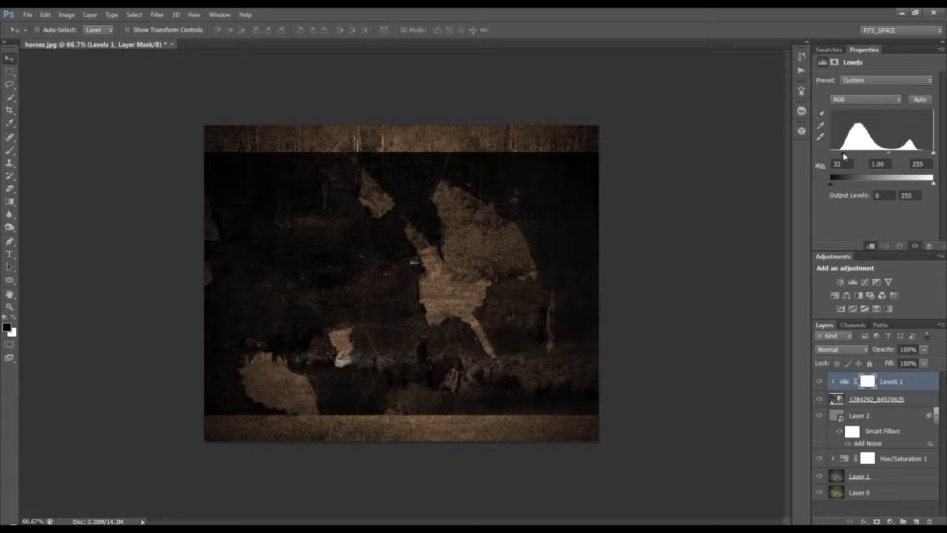
mouse_move(933, 154)
left_mouse_down()
mouse_move(915, 153)
mouse_move(924, 153)
left_mouse_up()
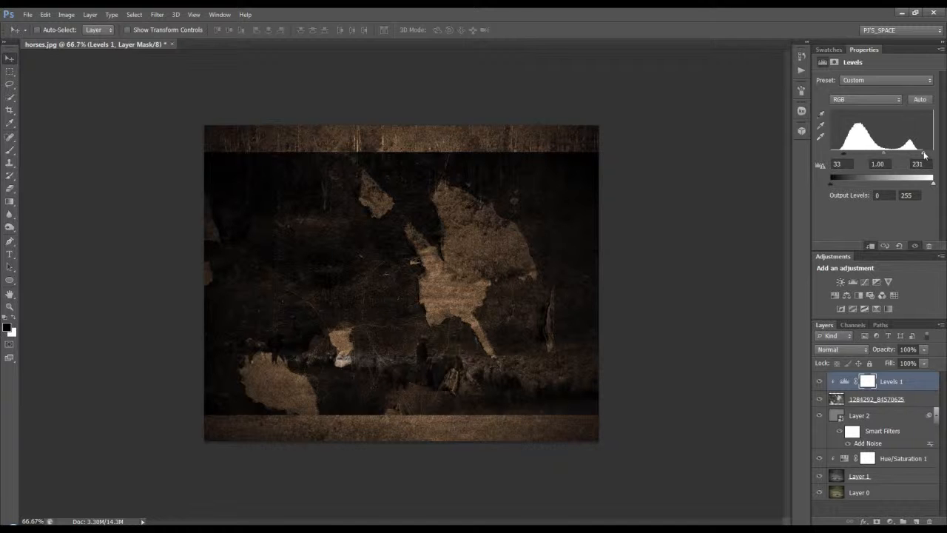
- Crop the image's top and bottom to the edges of the placed texture, keeping the full width
left_click(10, 110)
left_click_drag(402, 126, 401, 140)
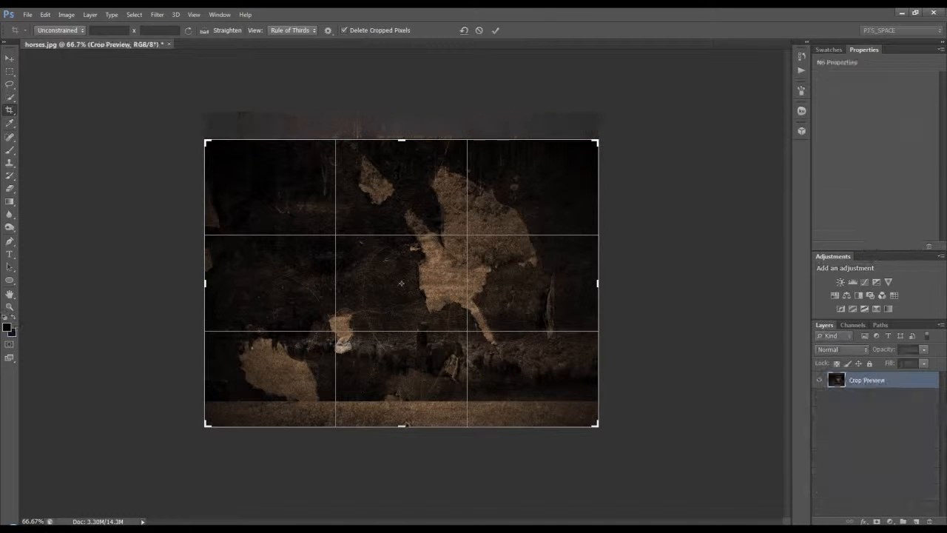
left_click_drag(405, 424, 411, 390)
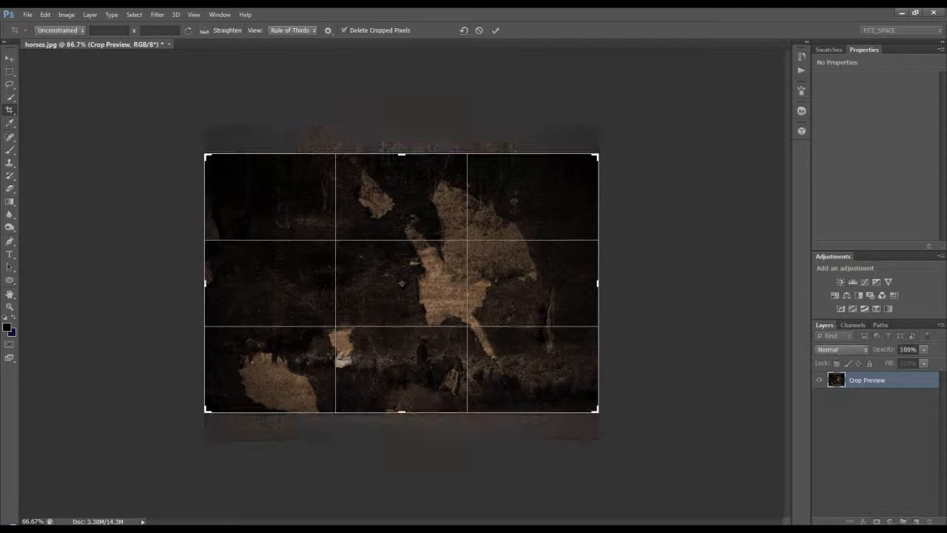
left_click(495, 30)
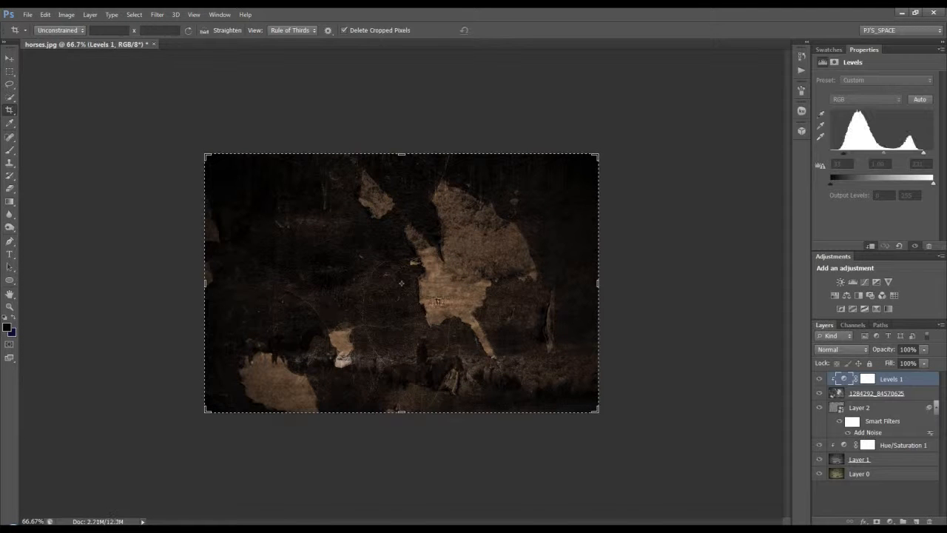
left_click(9, 58)
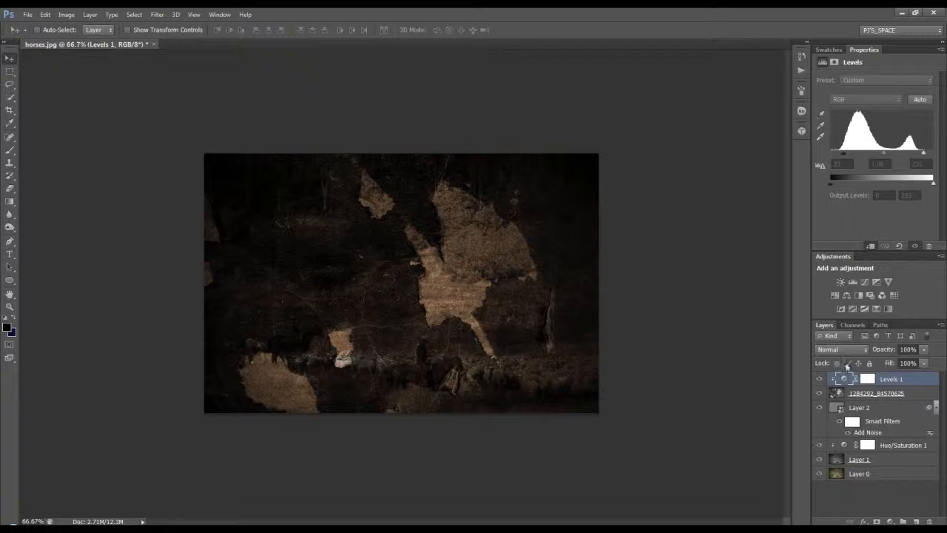
- Hide the Levels 1 adjustment and the peeling-paint texture layer, and select Layer 2
left_click(819, 379)
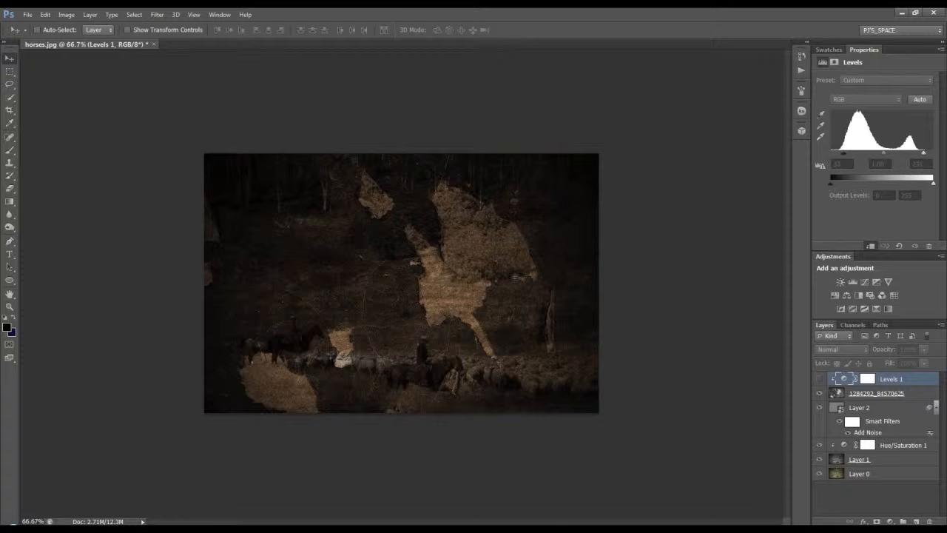
left_click(819, 393)
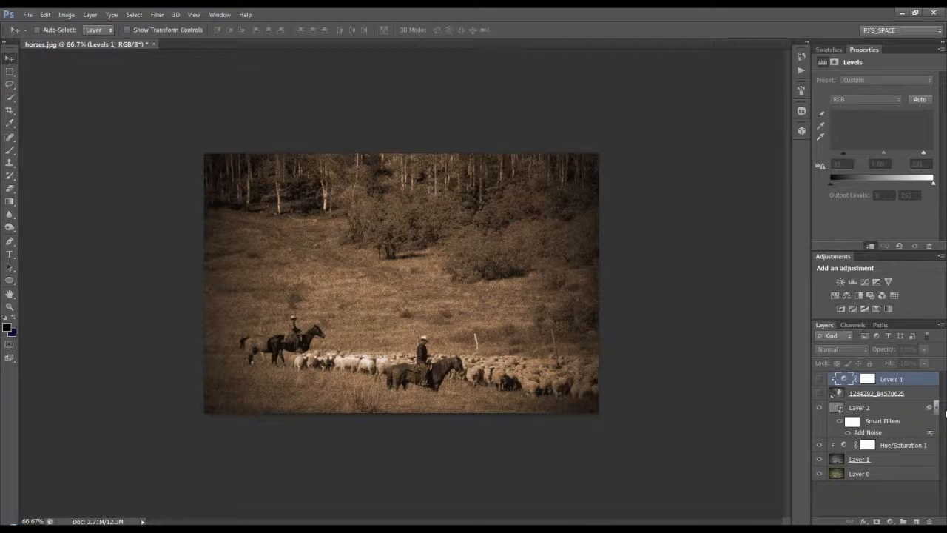
left_click(880, 409)
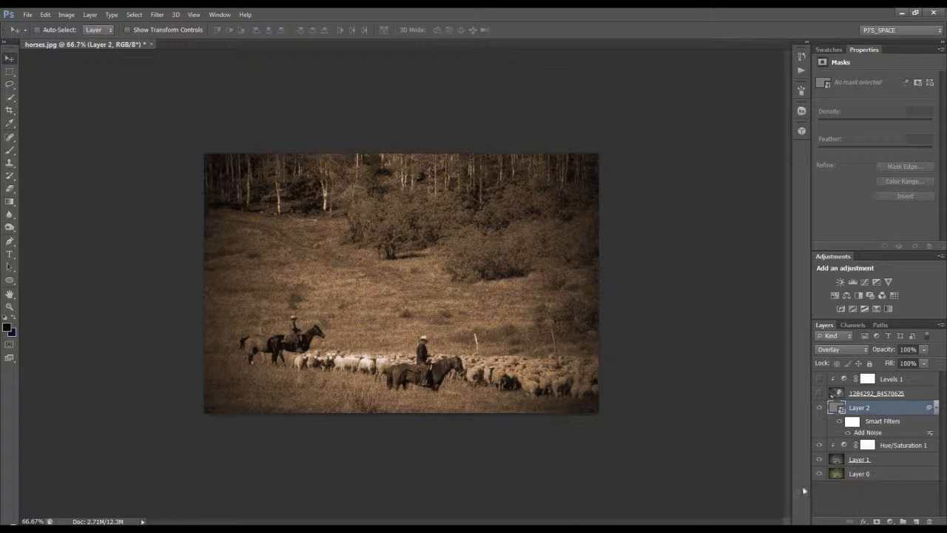
left_click(845, 529)
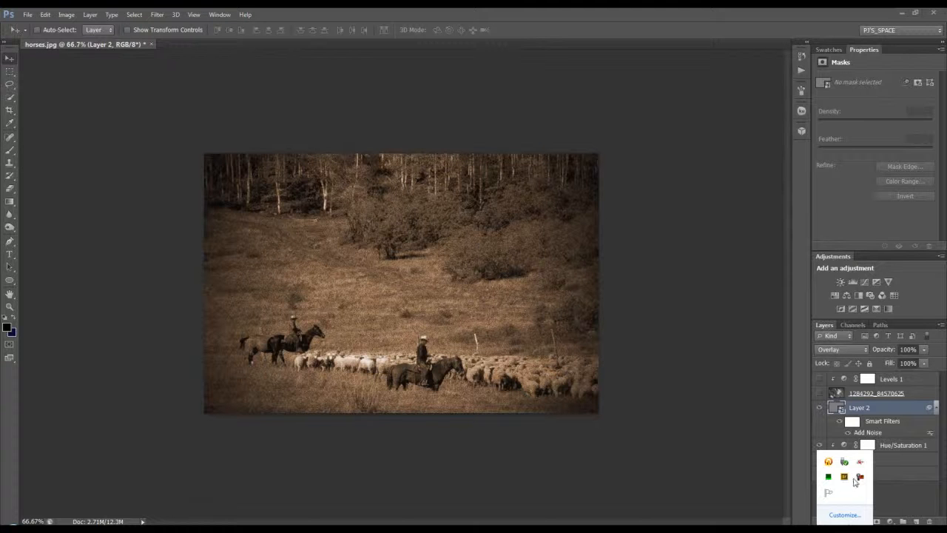